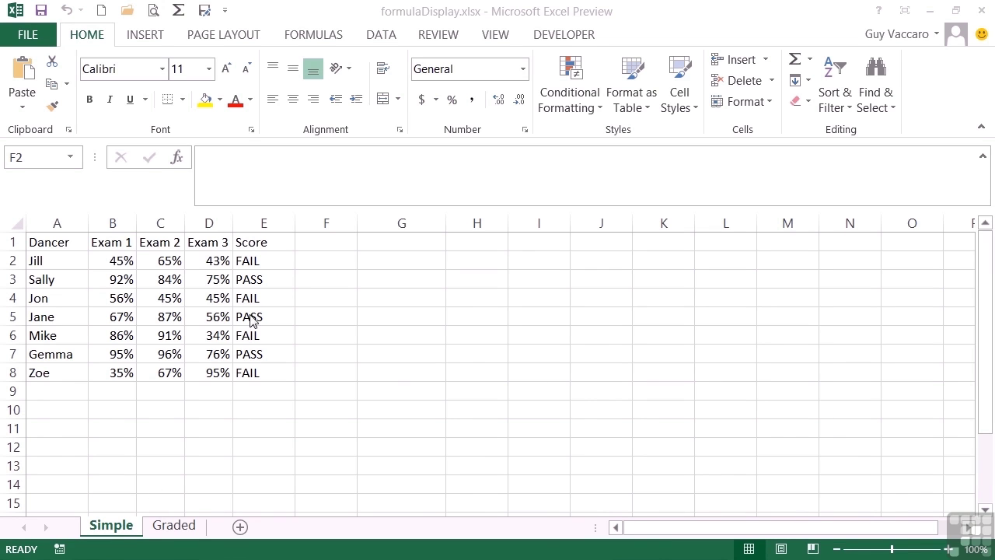
Examine the result formula in E2 on the Simple and Graded sheets, plus the Score formulas in E3 and E4 of Simple.
text(=)
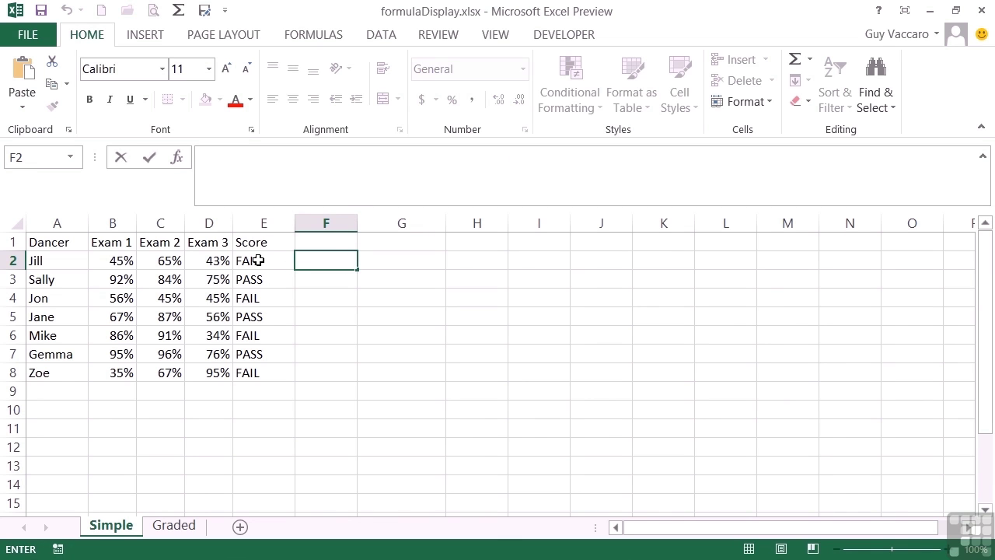
click(258, 261)
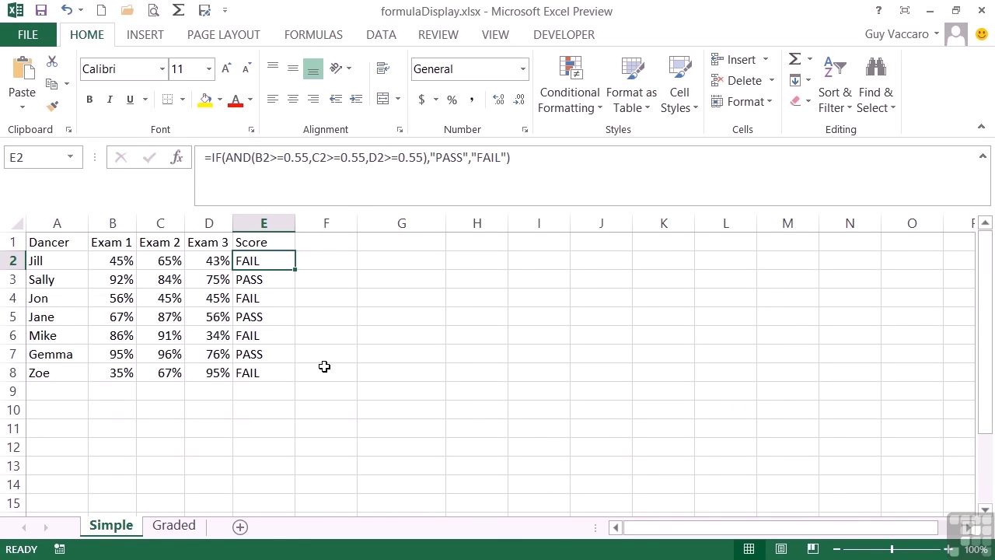
click(191, 528)
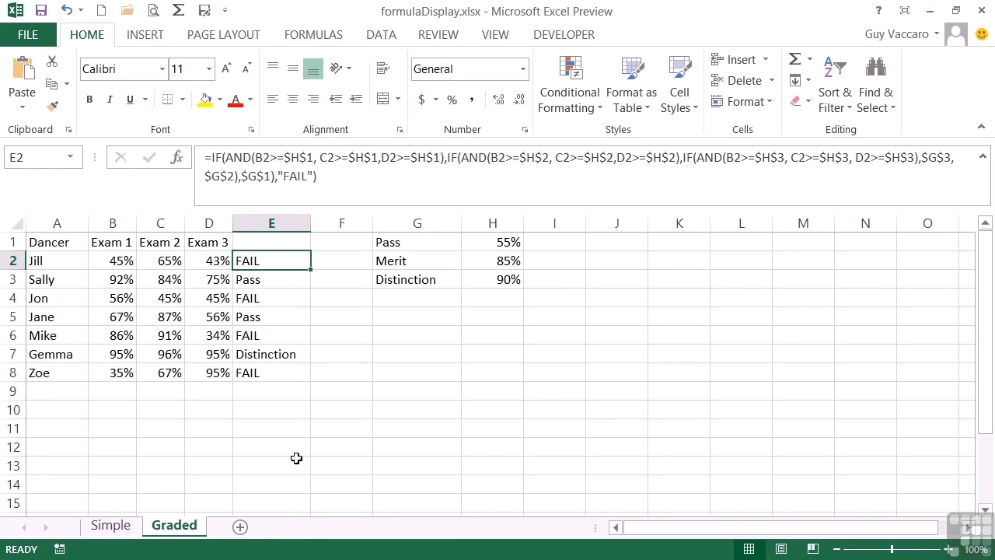
click(126, 531)
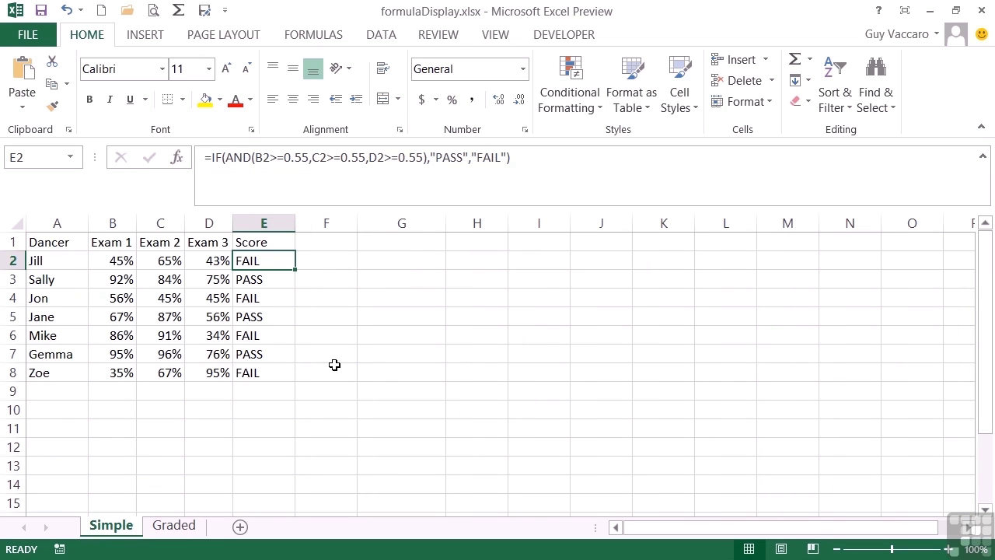
double_click(264, 262)
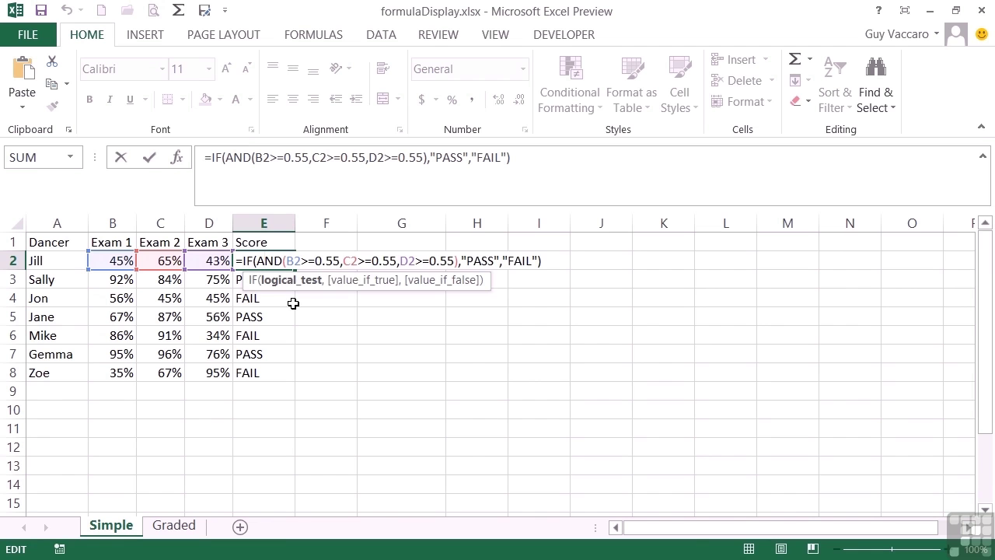
key(Escape)
double_click(265, 279)
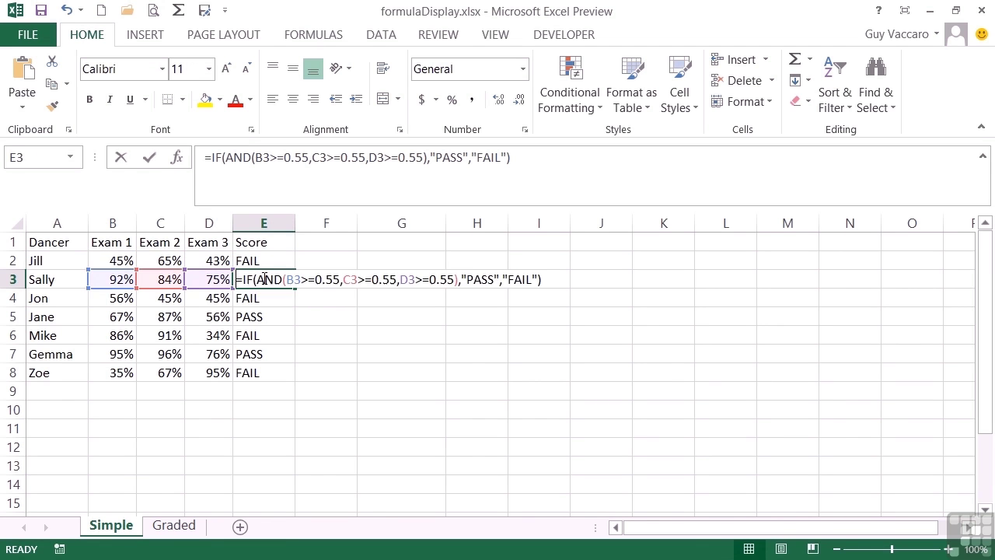
key(Escape)
double_click(267, 298)
key(Escape)
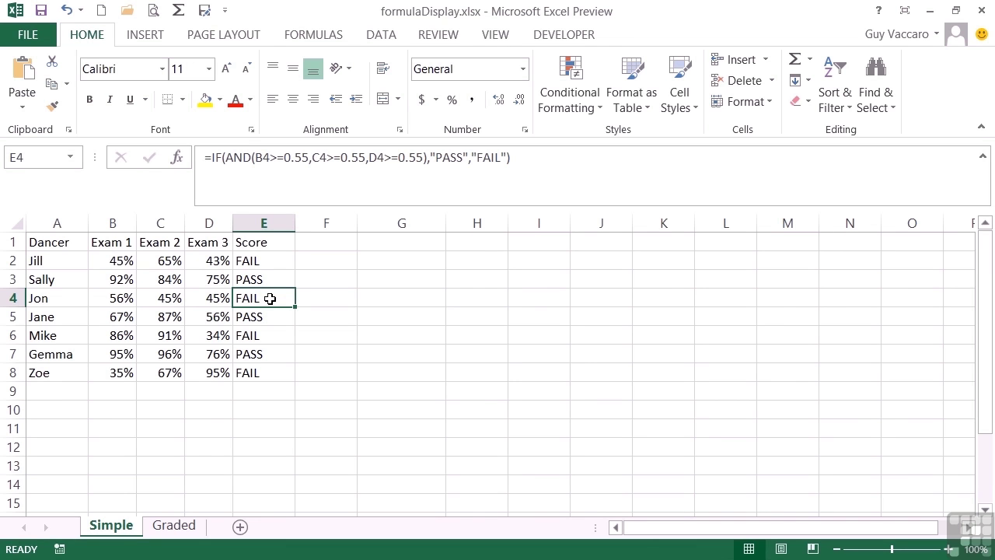
Display all formulas on the Simple sheet, switch back to showing values, and examine the formula in E2.
key(ctrl+grave)
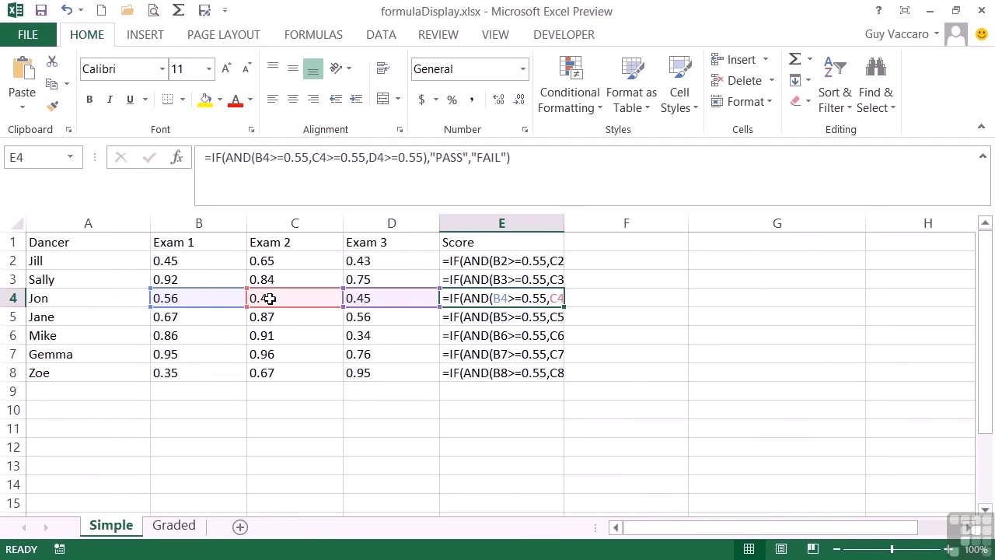
key(ctrl+grave)
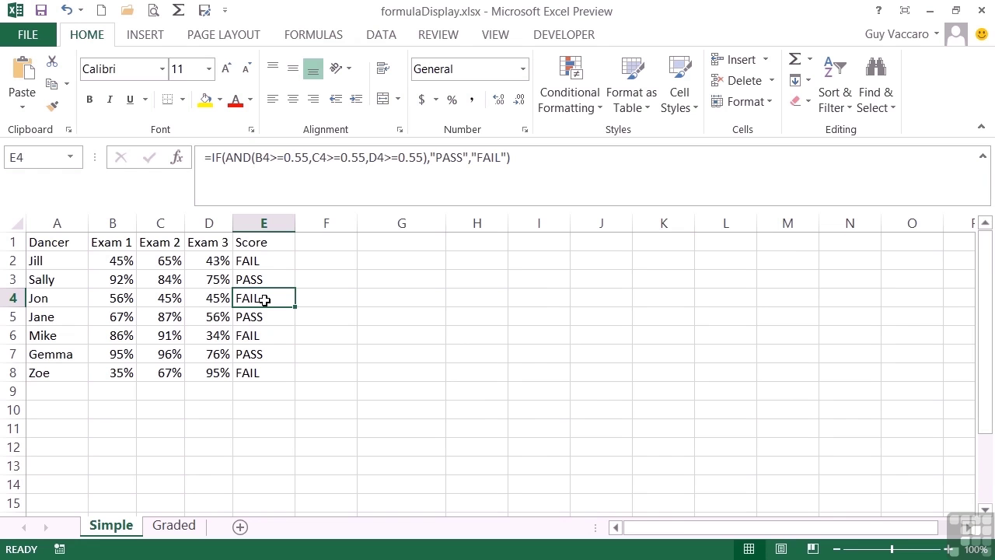
click(339, 258)
click(259, 262)
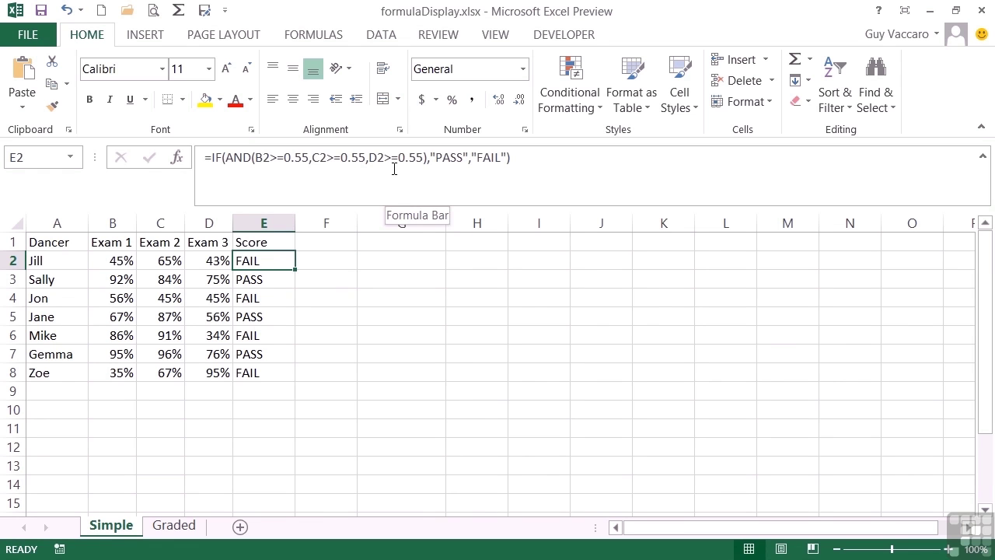
Enter a FORMULATEXT formula in F2 of the Simple sheet that references E2.
click(332, 261)
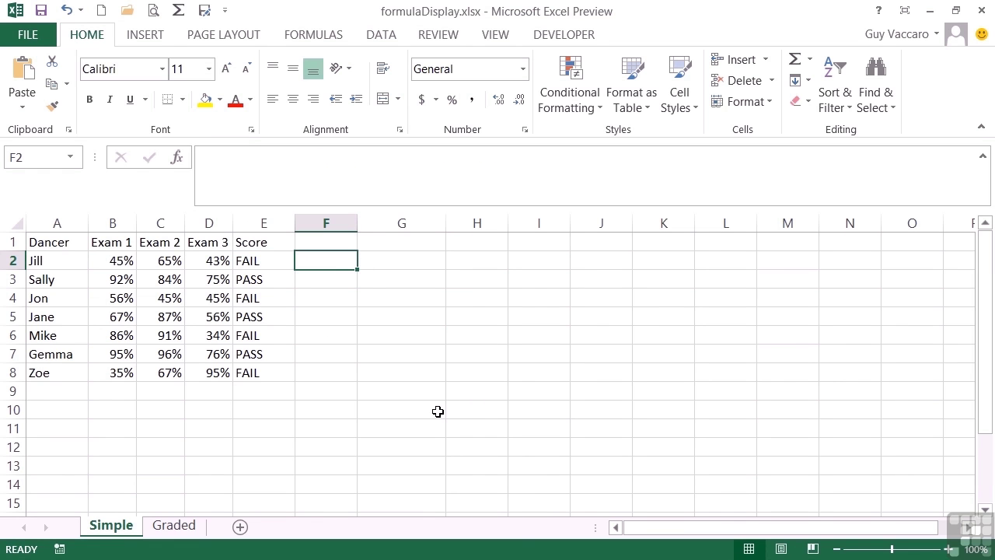
text(=f)
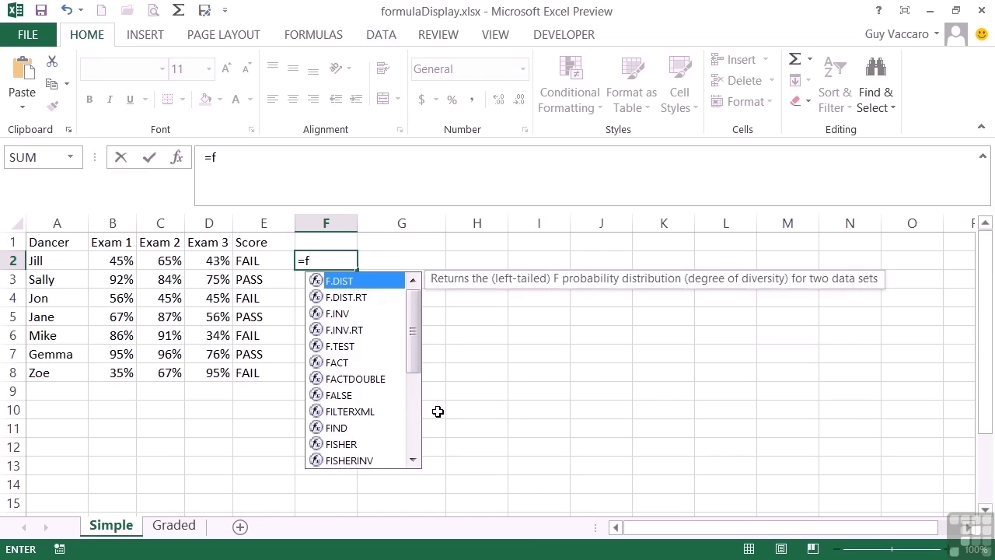
text(ormula)
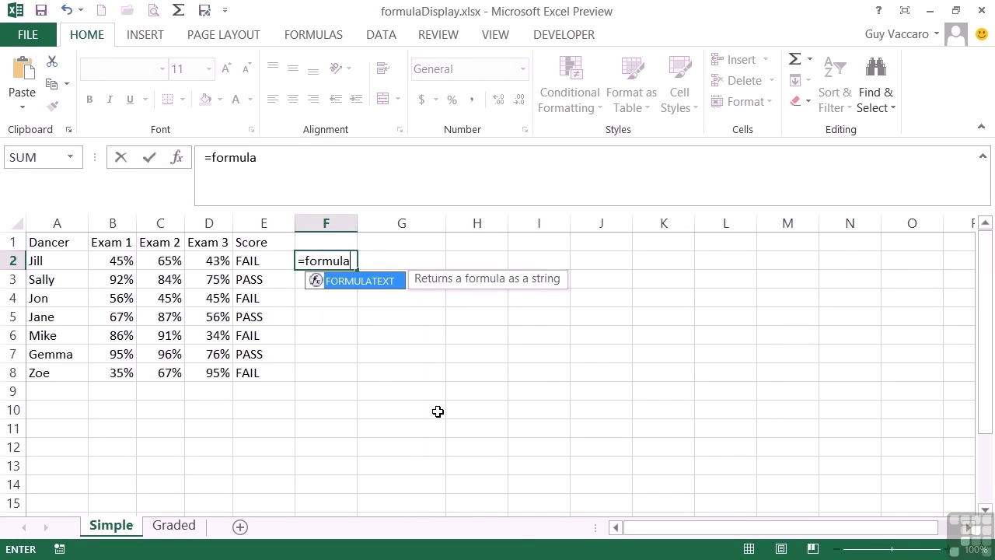
key(Tab)
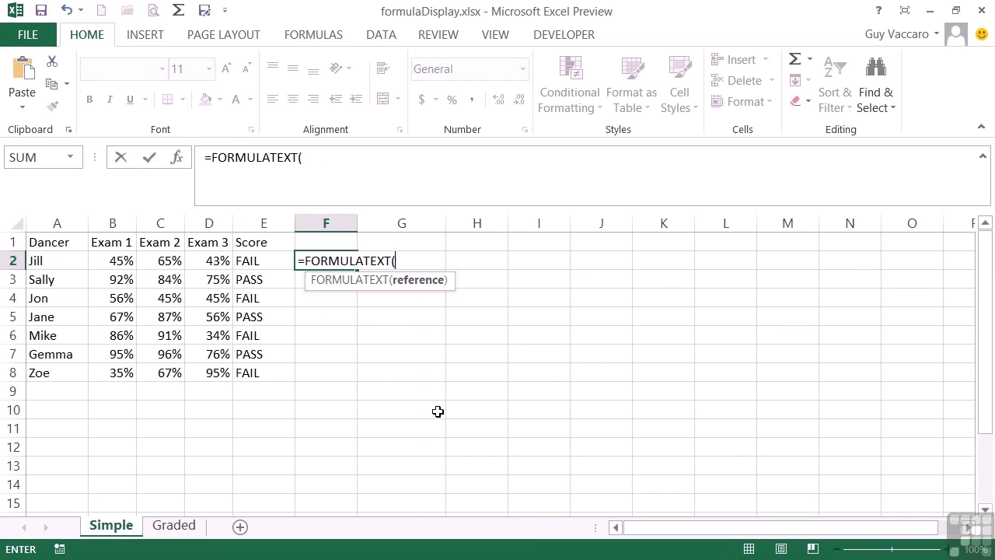
click(261, 260)
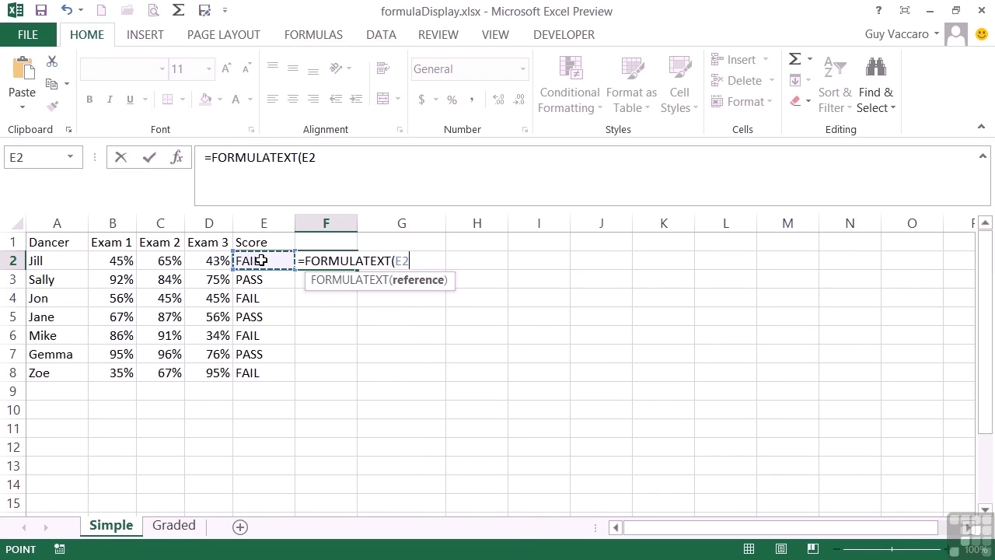
key(Return)
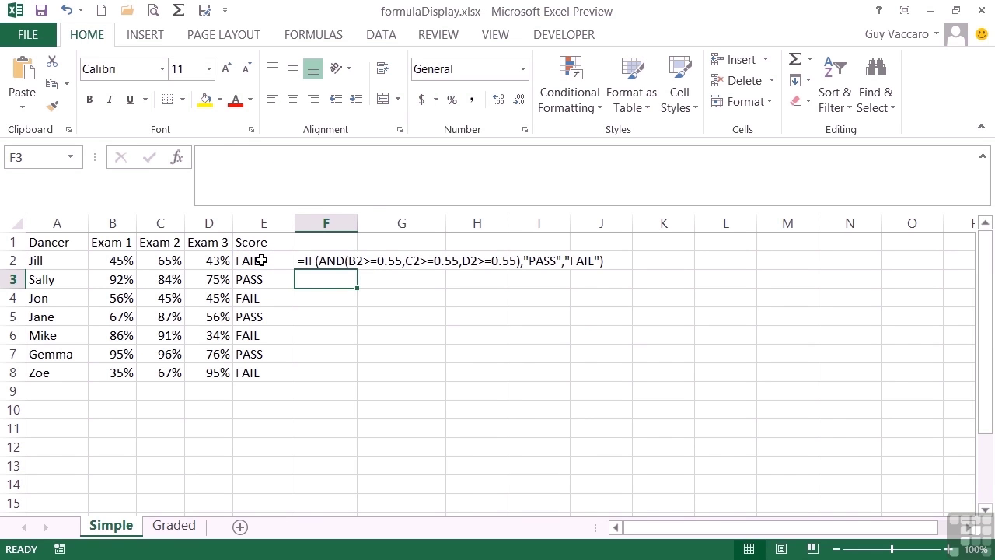
Auto-fit column F, fill the FORMULATEXT formula from F2 down to F8, and check the copied formulas.
key(Up)
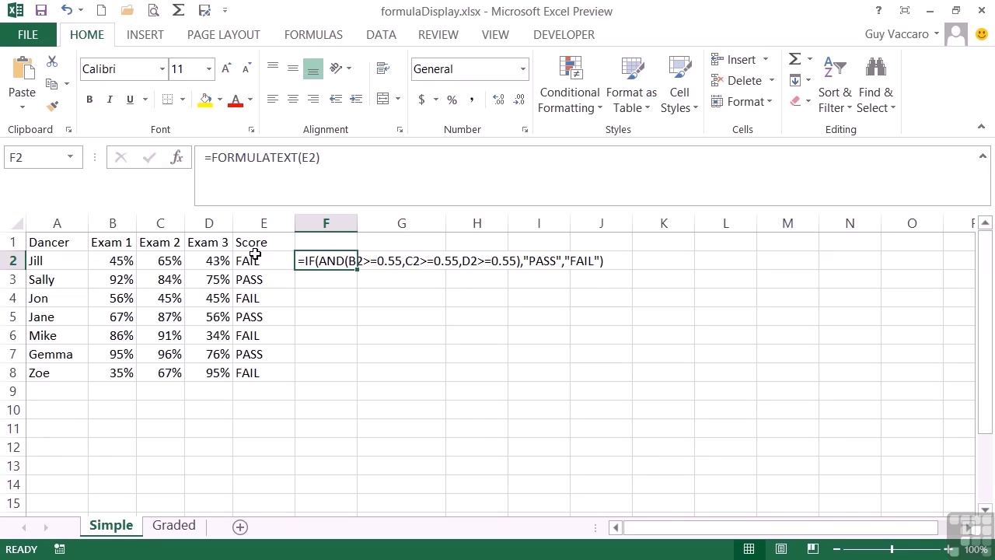
double_click(355, 231)
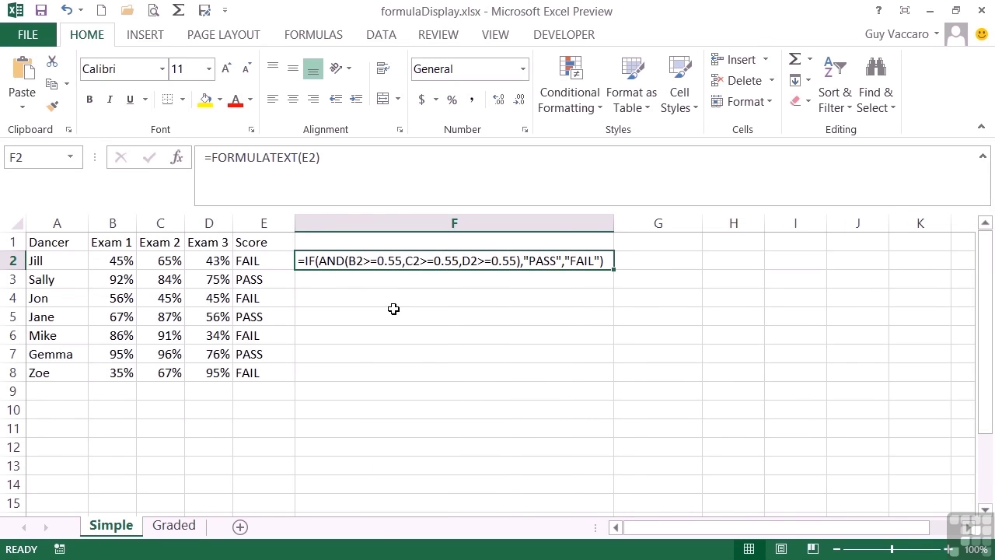
double_click(615, 270)
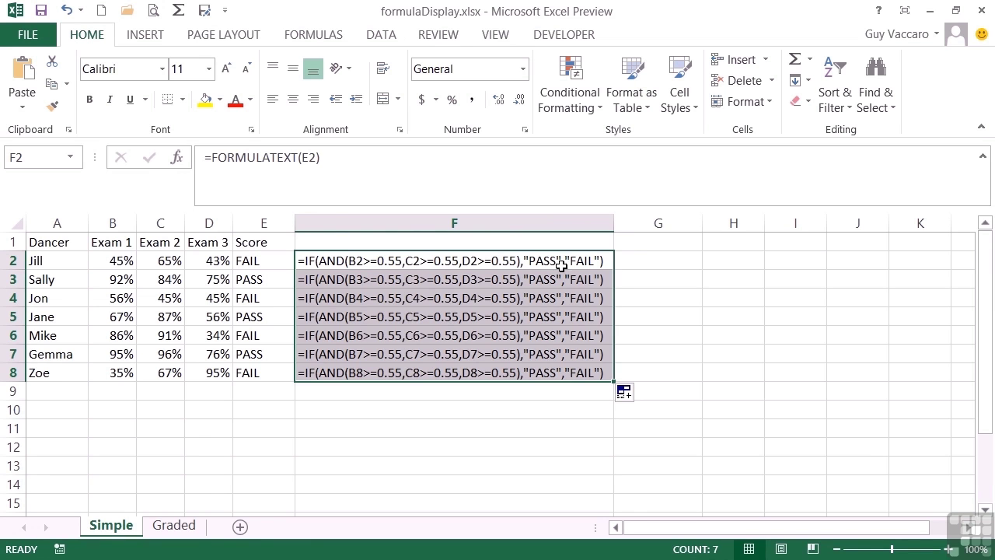
click(381, 373)
click(382, 353)
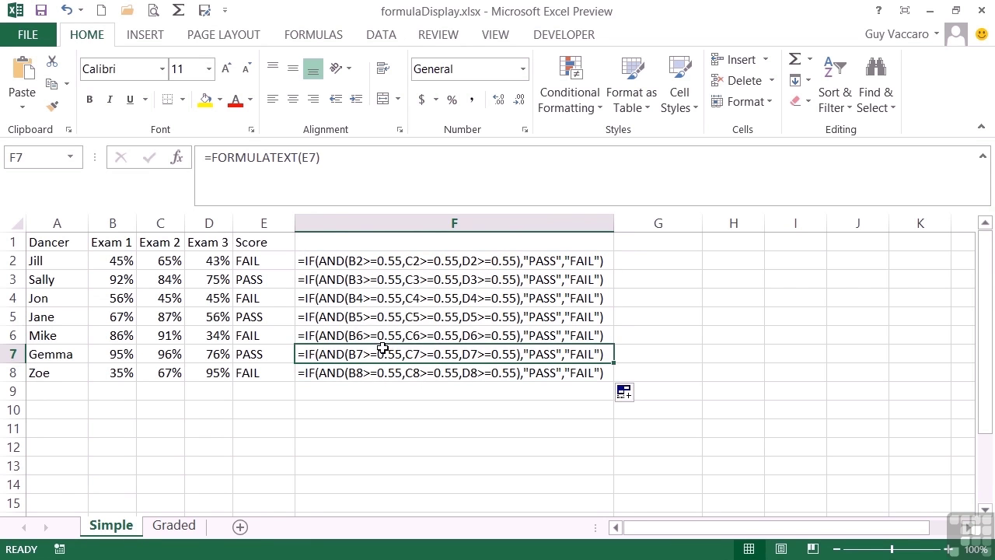
click(382, 335)
click(383, 318)
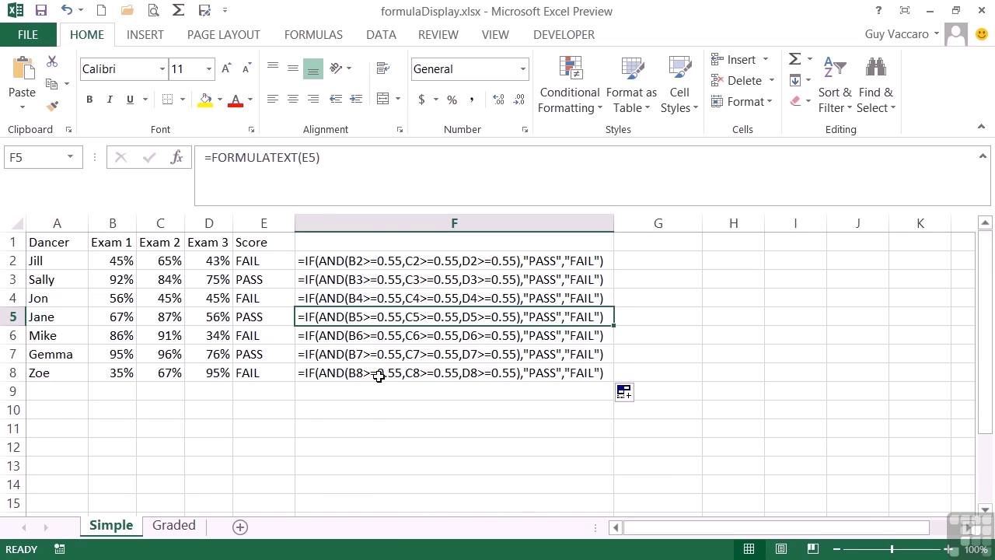
On the Graded sheet, enter a FORMULATEXT formula in J2 that references E2.
click(175, 526)
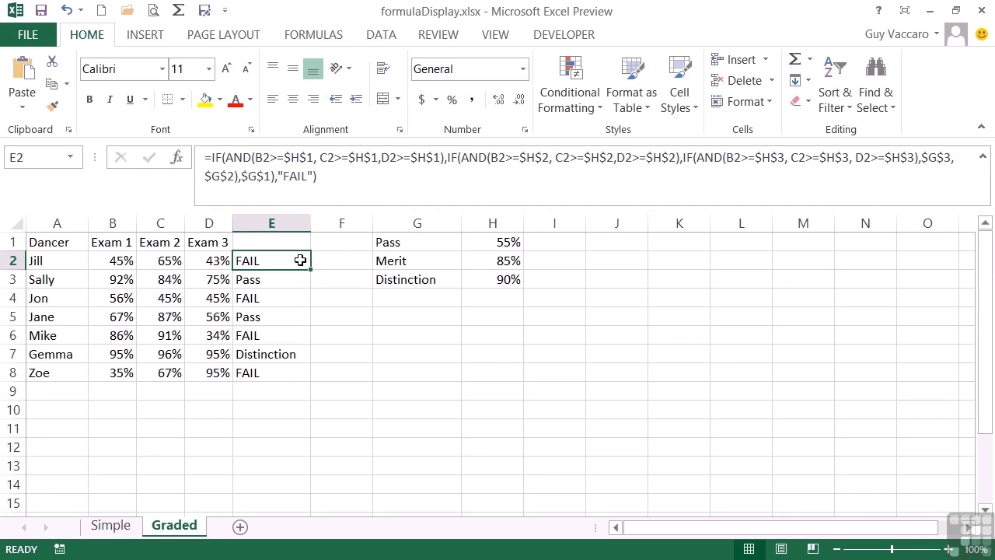
click(338, 259)
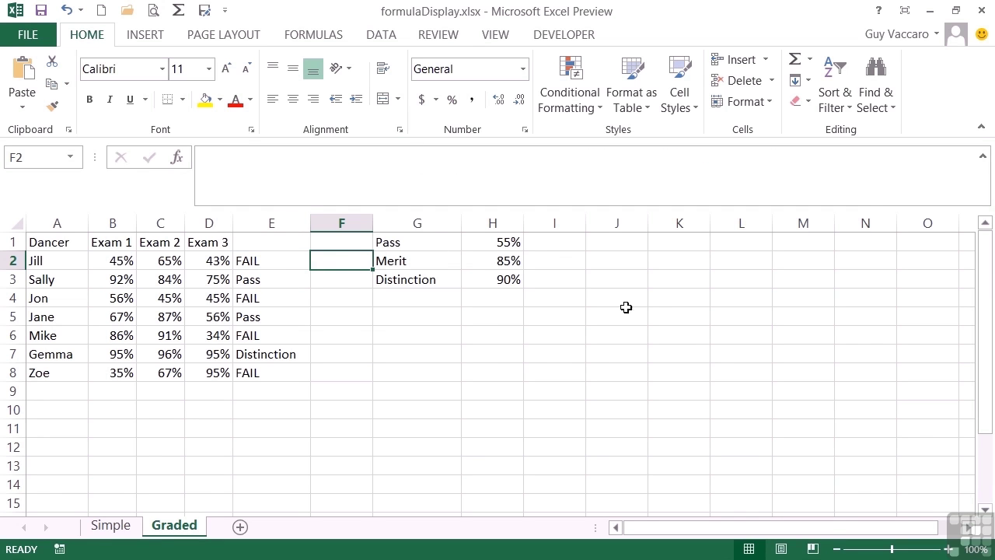
click(619, 259)
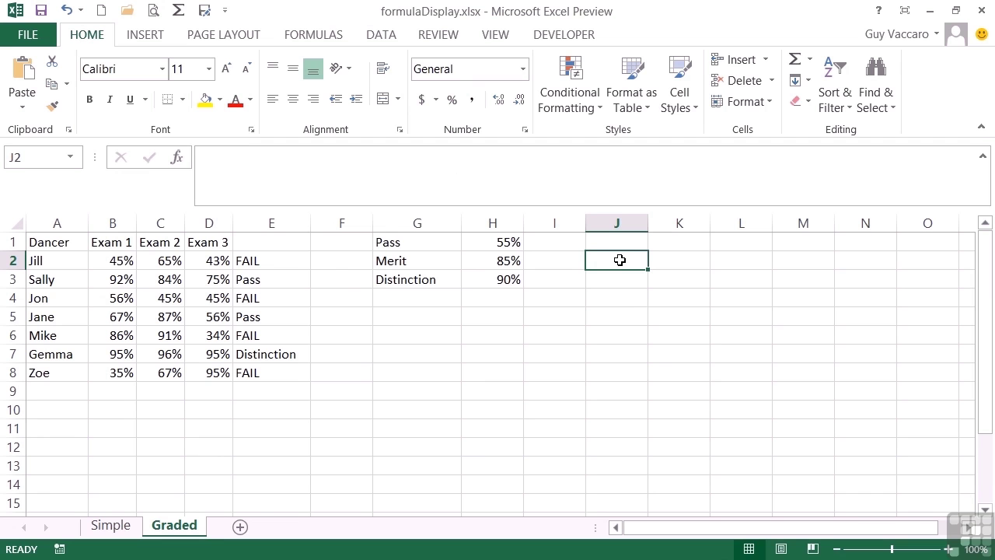
text(=)
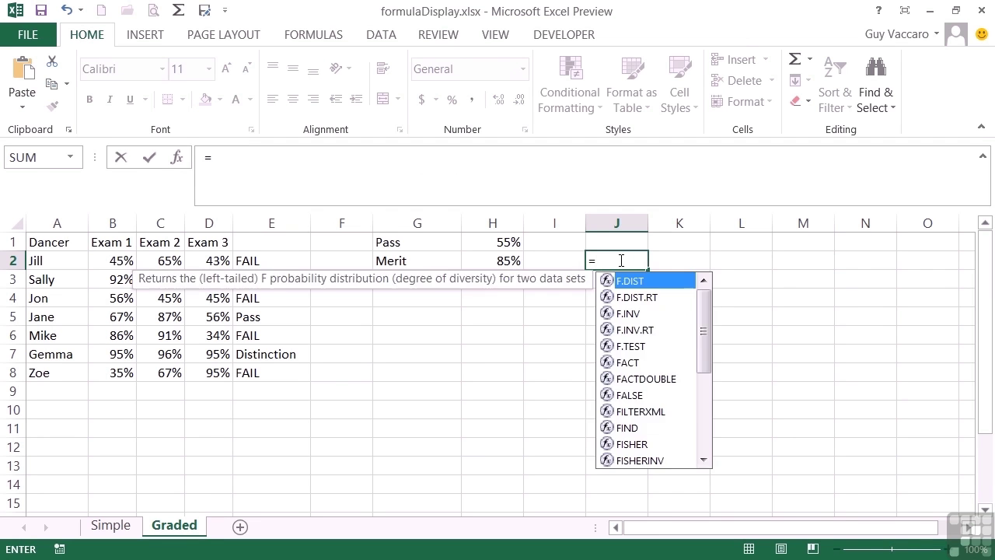
text(formul)
key(Tab)
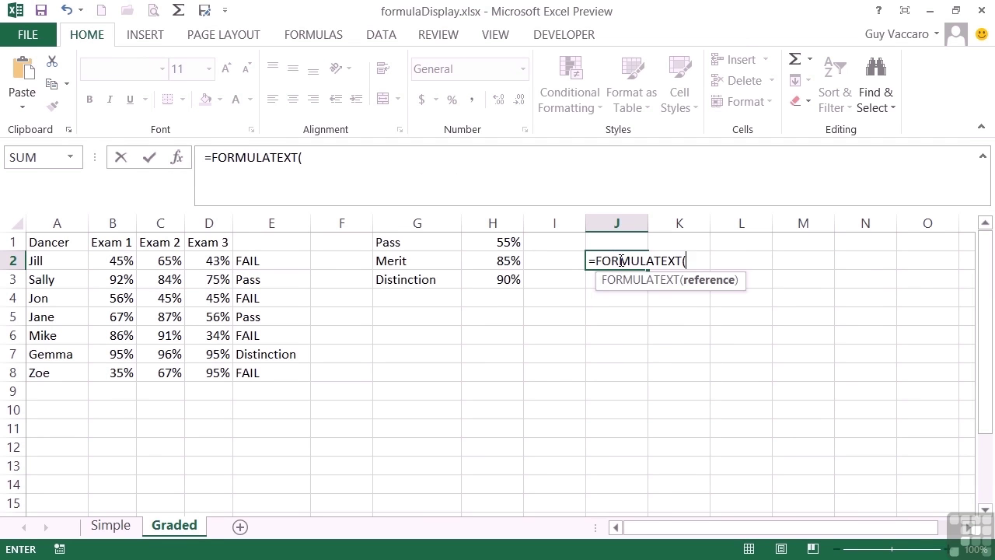
click(282, 255)
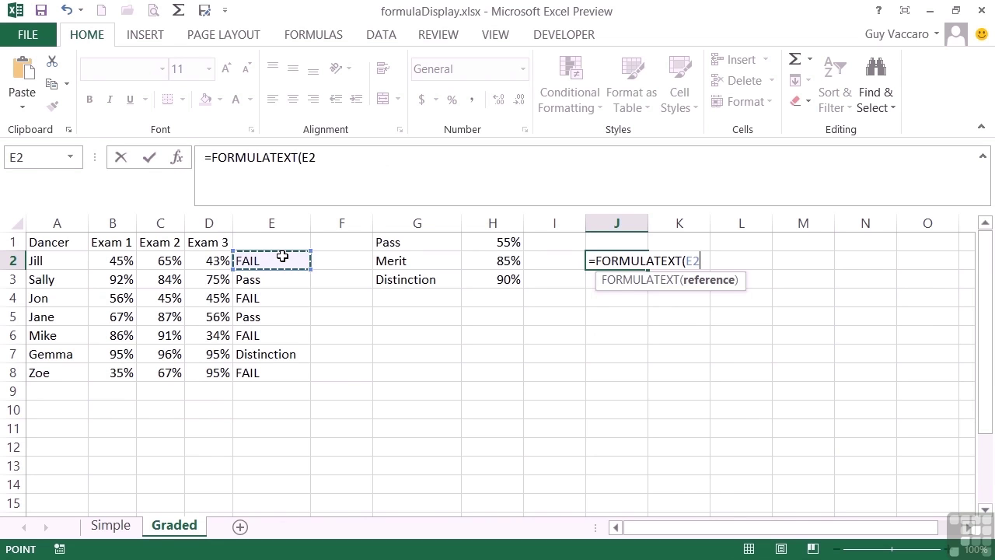
key(Return)
Fill the FORMULATEXT formula from J2 down to J8 on the Graded sheet.
key(Up)
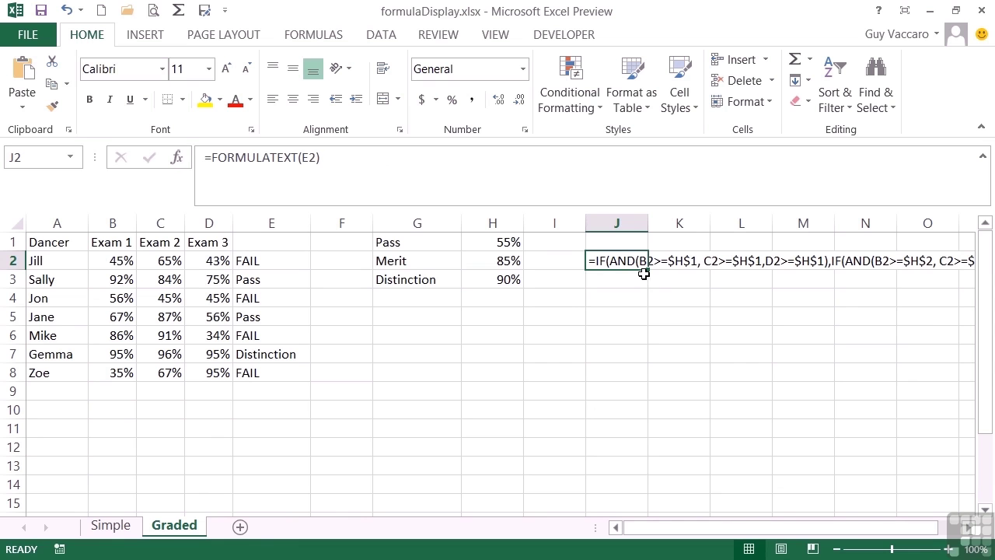
drag(648, 271, 639, 378)
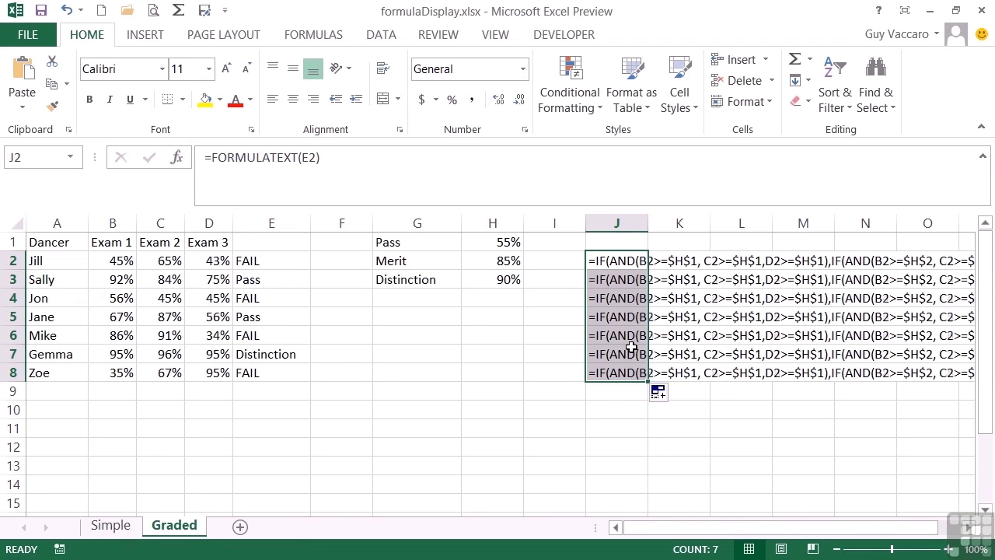
click(624, 265)
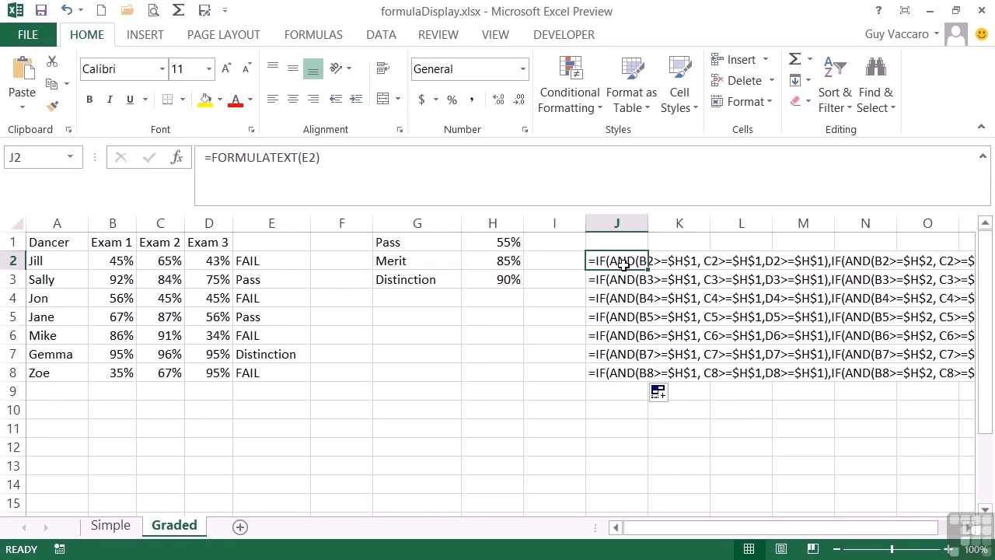
Change the final value-if-false text in the nested IF formula in E2 to "Not Pass".
click(260, 260)
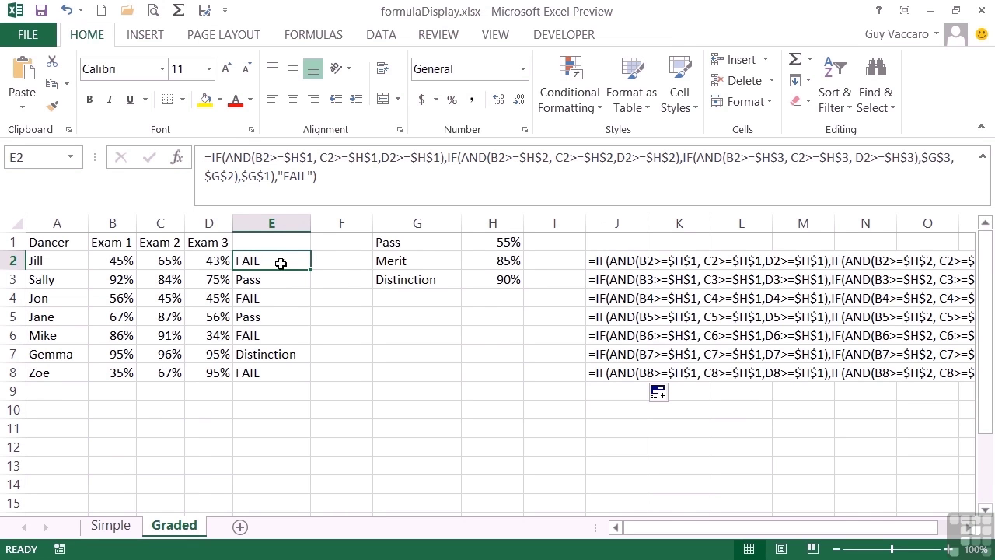
double_click(276, 262)
double_click(356, 279)
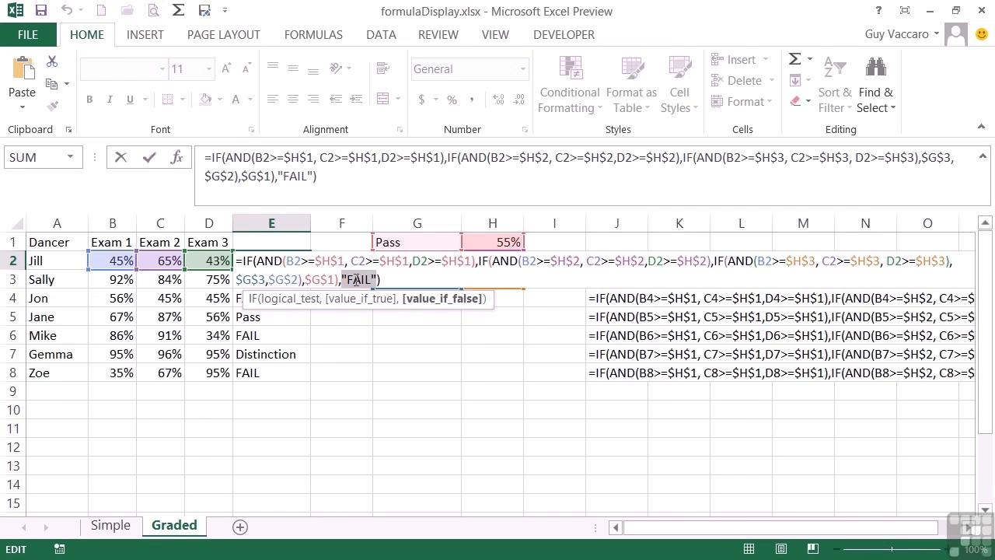
click(375, 279)
key(BackSpace)
key(BackSpace)
key(BackSpace)
key(BackSpace)
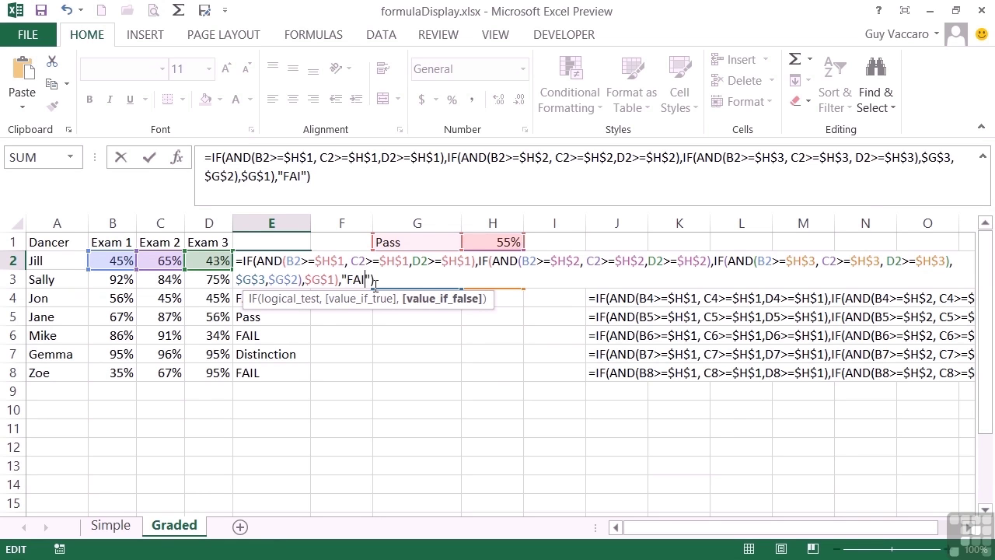
text(Not Pass)
key(Return)
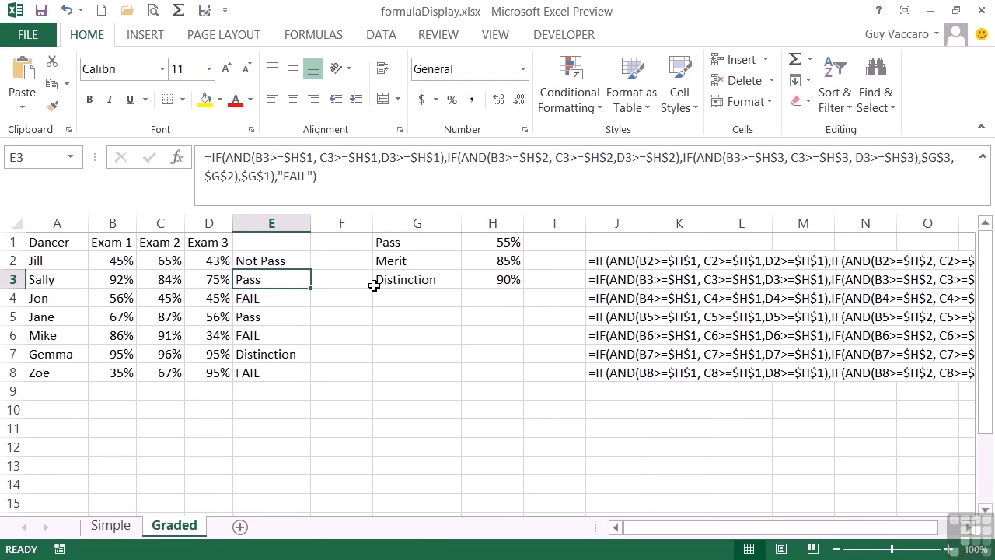
click(297, 260)
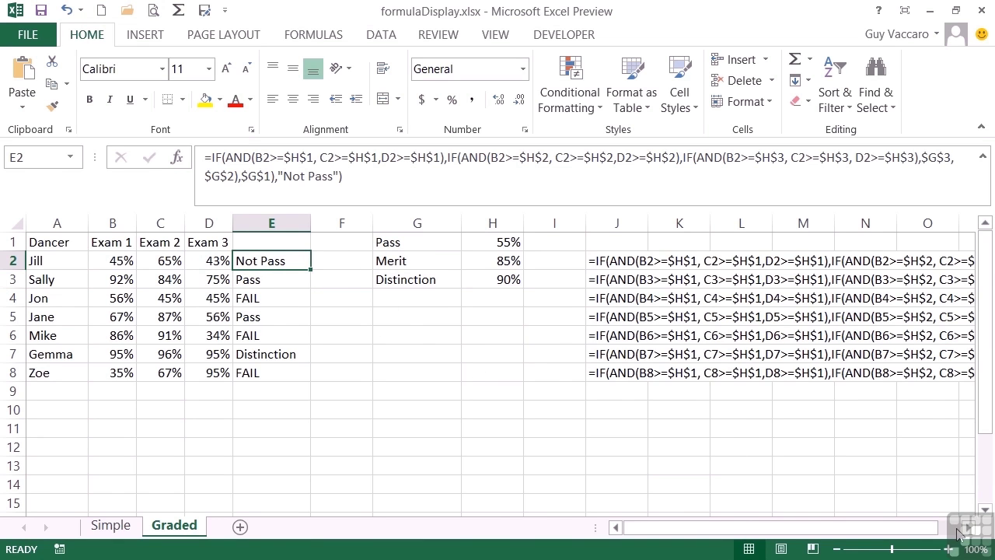
Enter a FORMULATEXT formula in D9 on the Graded sheet that references the plain exam score in D8.
drag(966, 528, 967, 528)
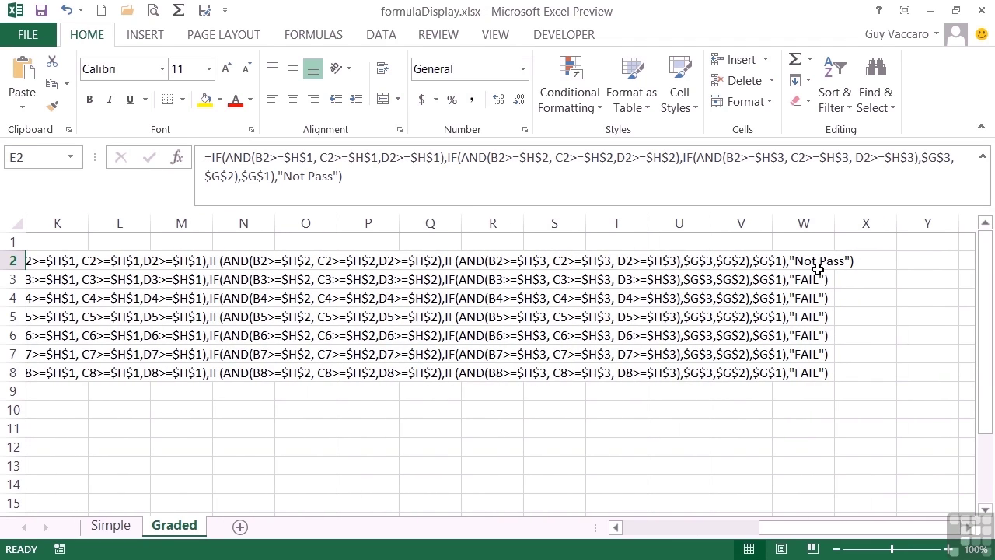
drag(617, 528, 617, 528)
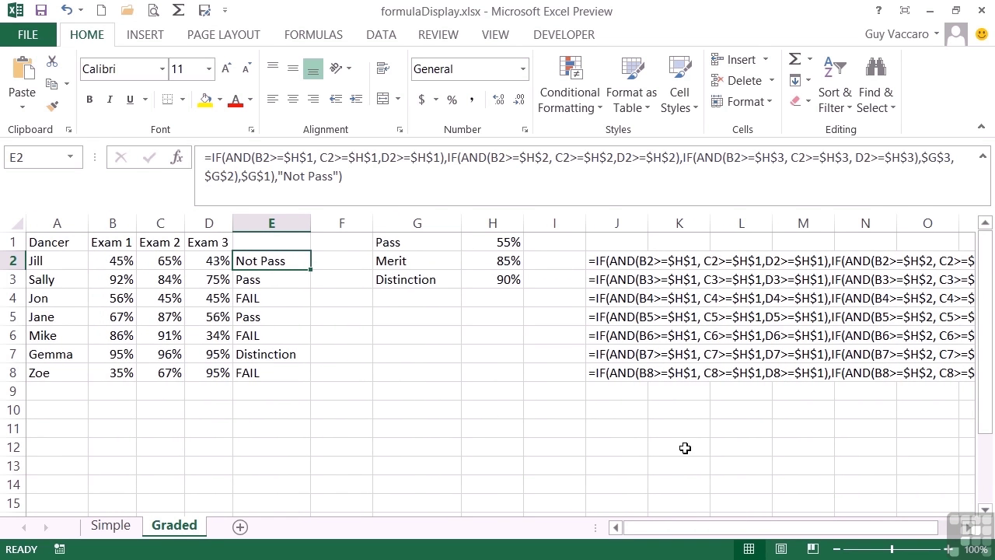
click(282, 393)
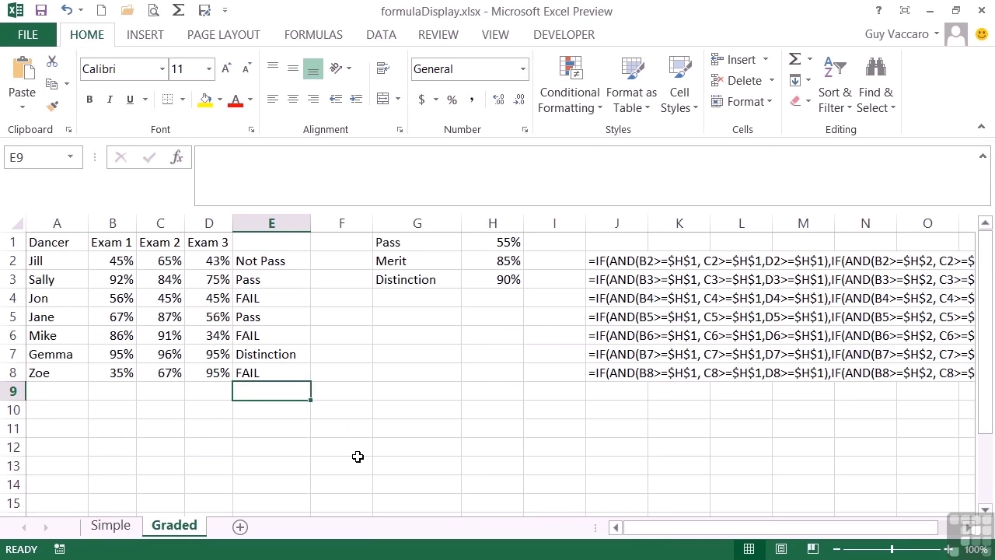
key(Right)
key(Left)
key(Left)
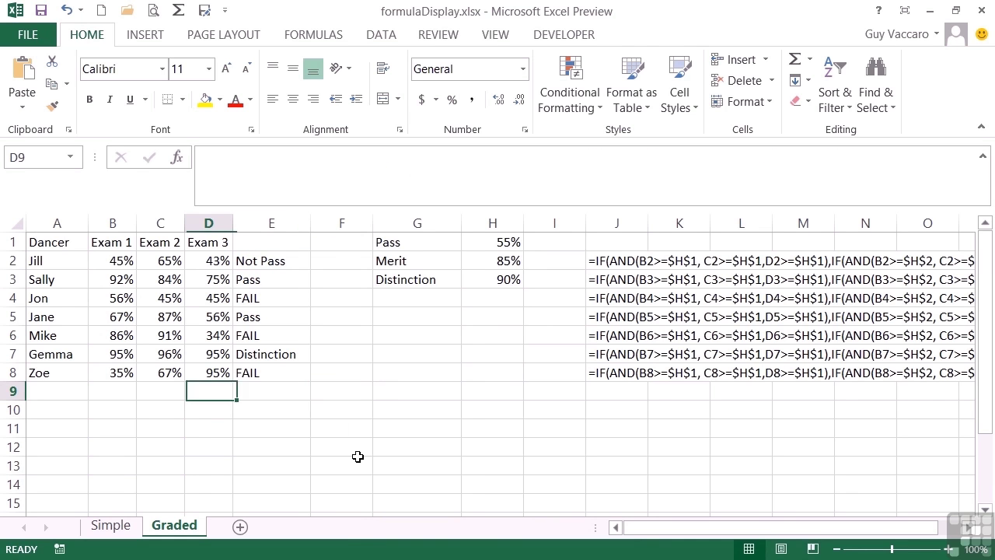
text(=formulatext)
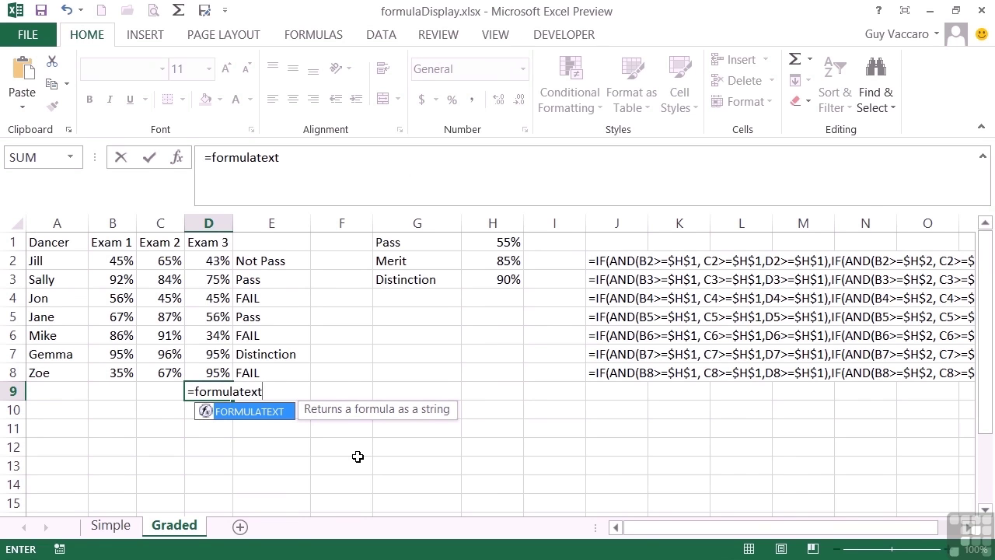
text(()
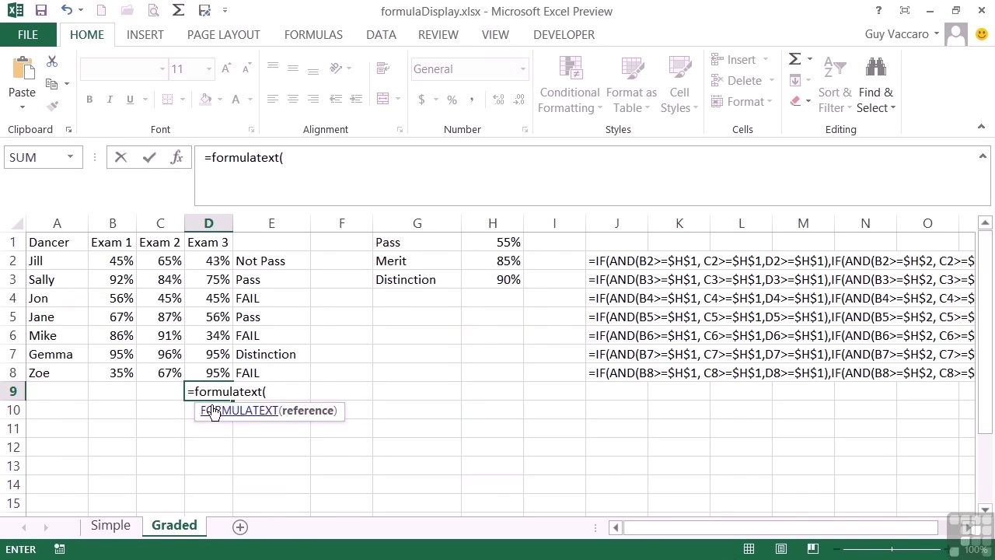
click(212, 372)
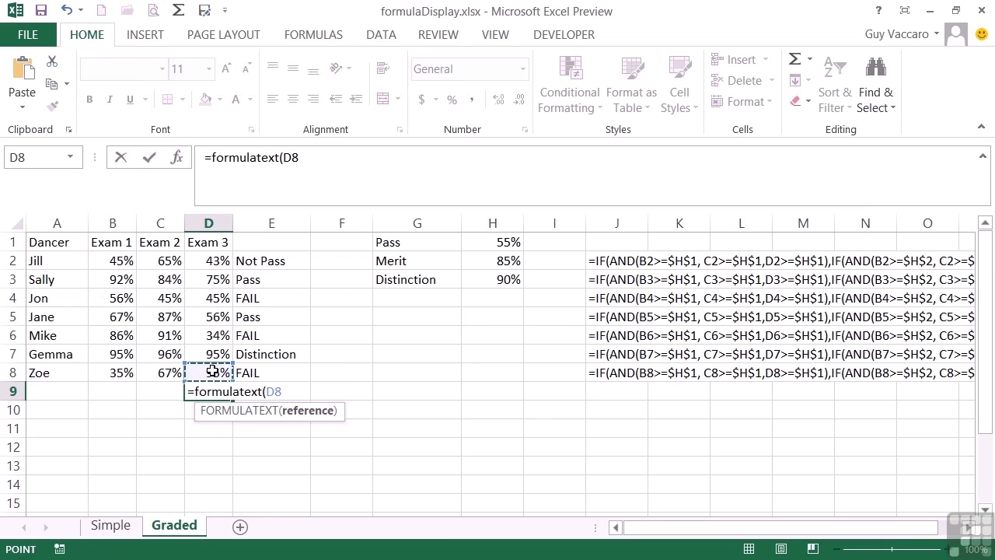
key(Return)
key(Up)
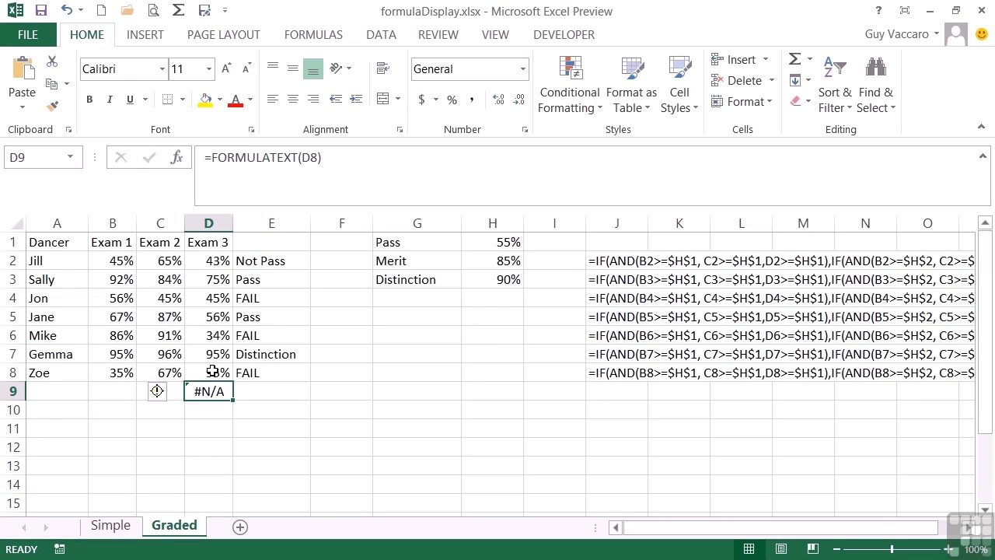
Wrap the FORMULATEXT formula in D9 in an IF function with ISFORMULA(D8) as its logical test.
double_click(207, 391)
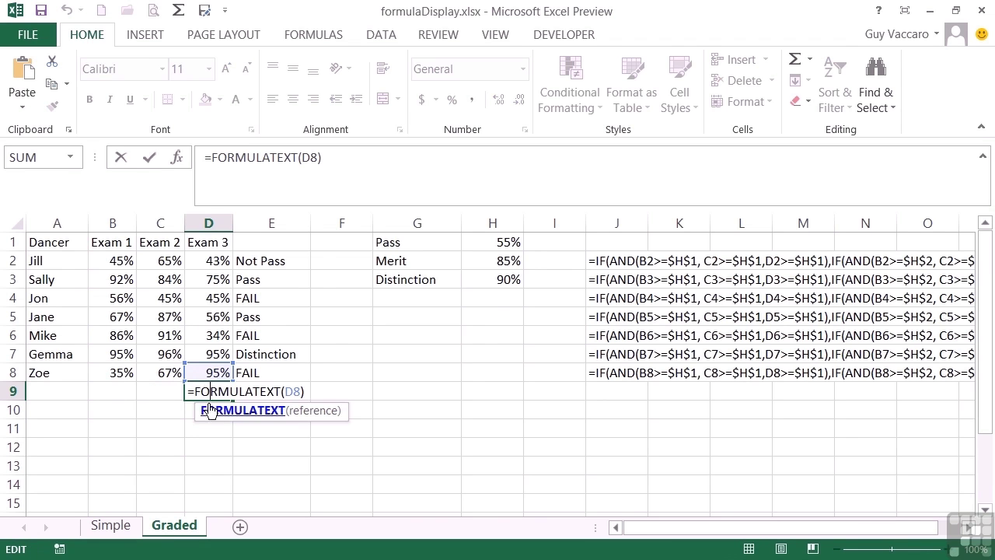
text(if()
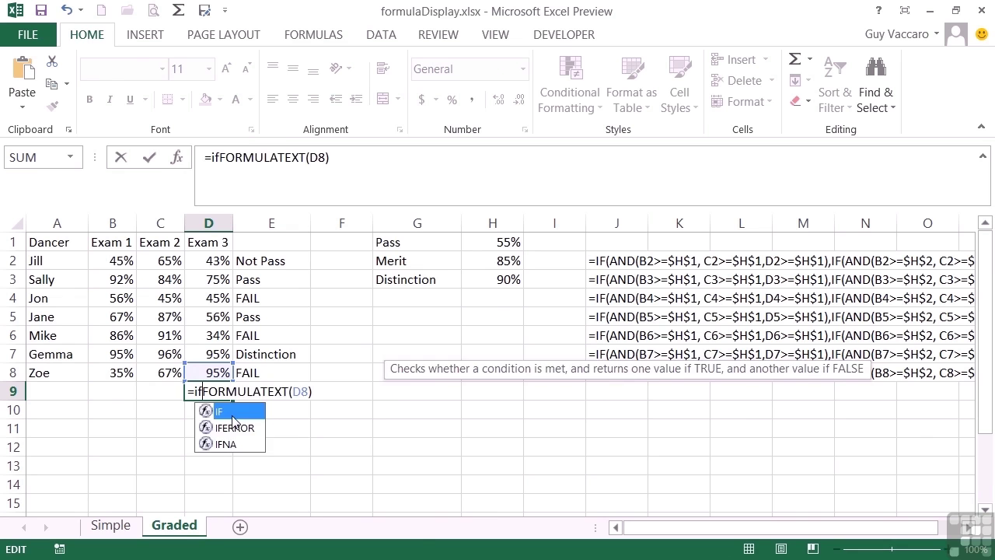
text(isformula)
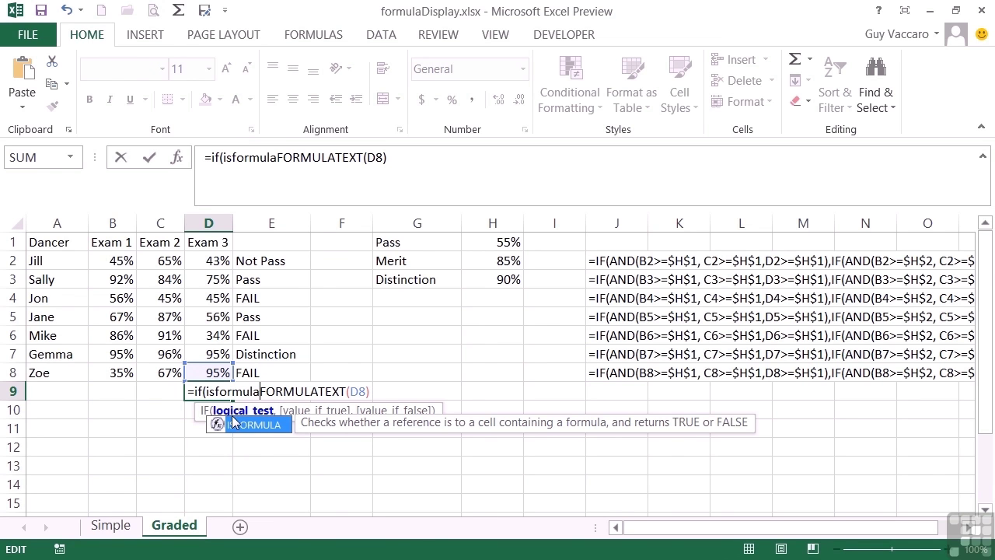
text(()
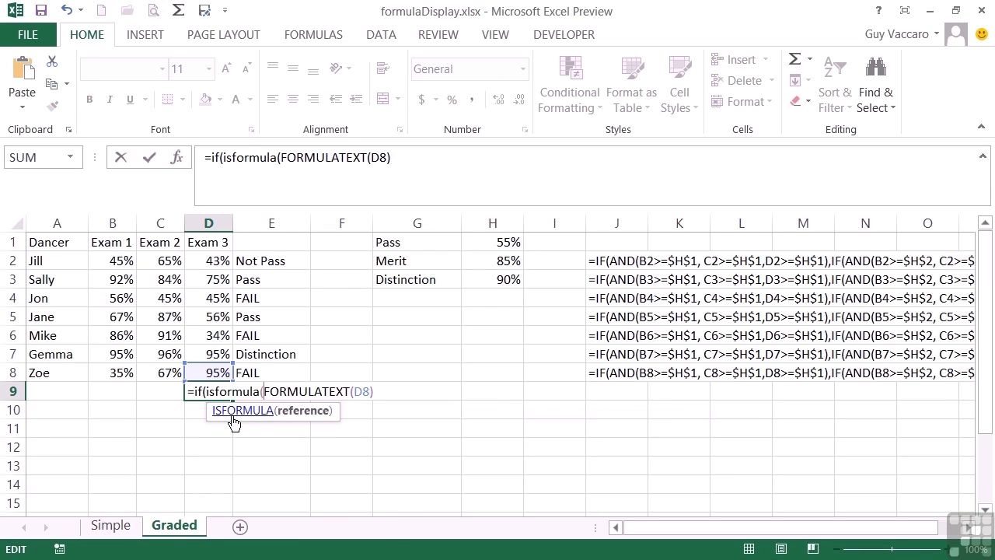
click(214, 372)
text(),)
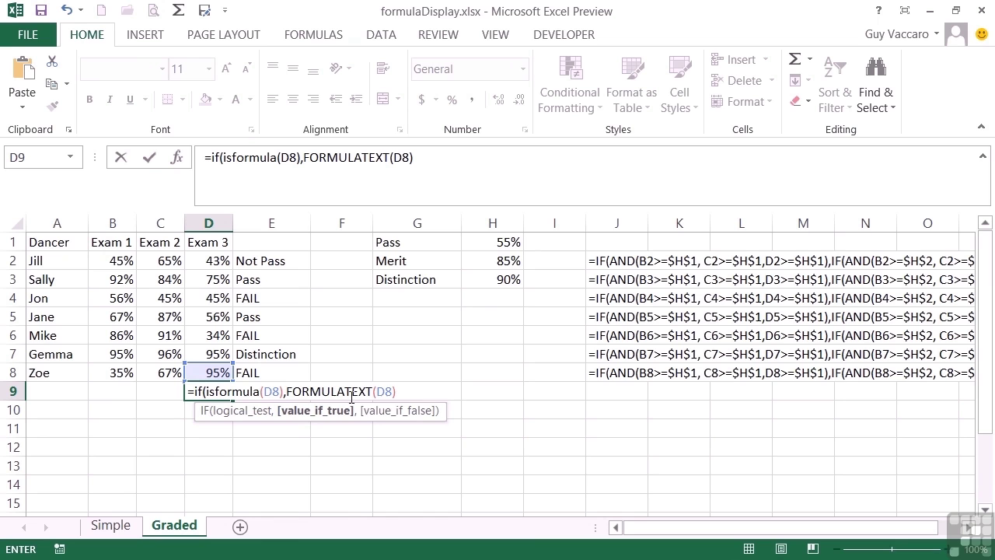
Add "NO Formula!" as the value-if-false text of the IF formula in D9, accept the proposed correction, and review the formula.
click(404, 391)
text(,)
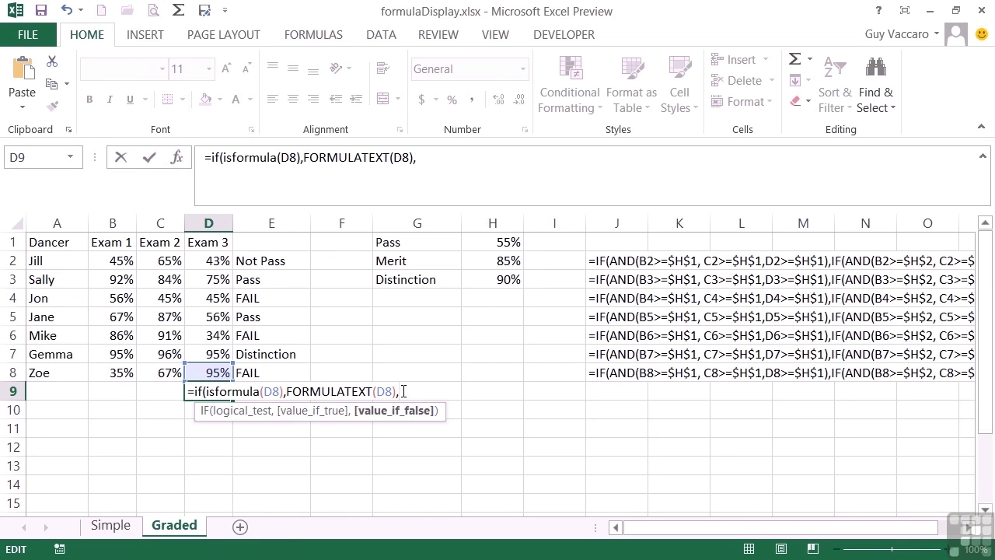
text("")
text(NO Formula)
text(!)
key(Return)
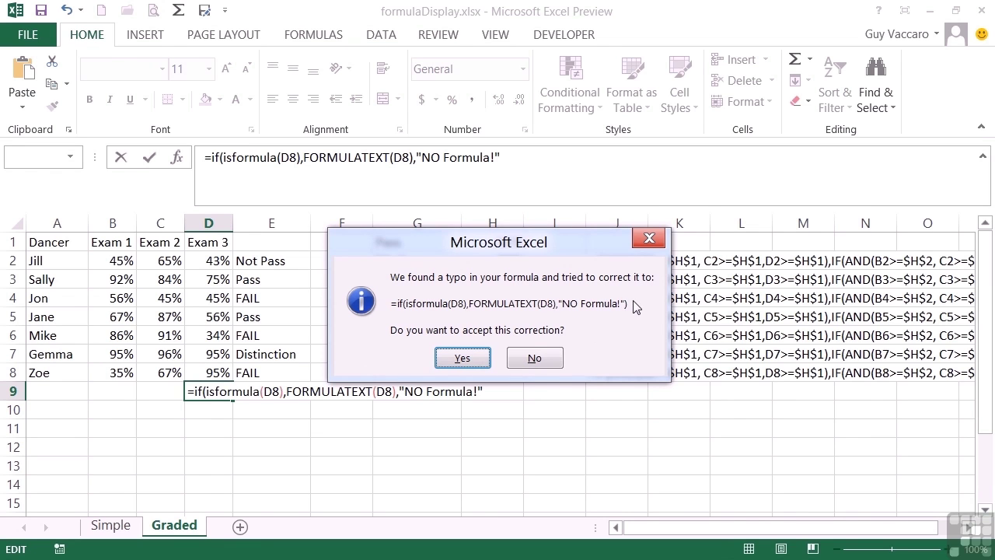
click(465, 364)
click(218, 393)
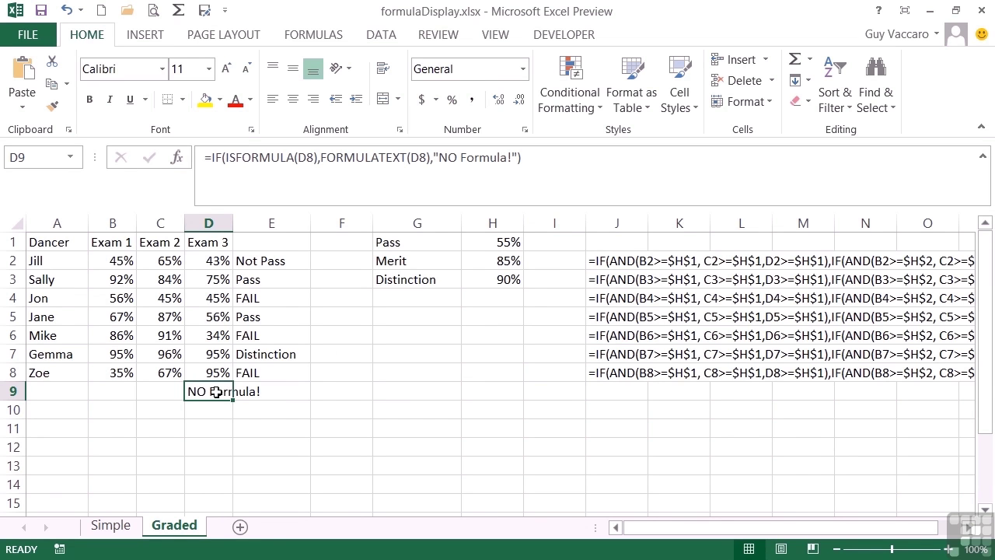
double_click(217, 392)
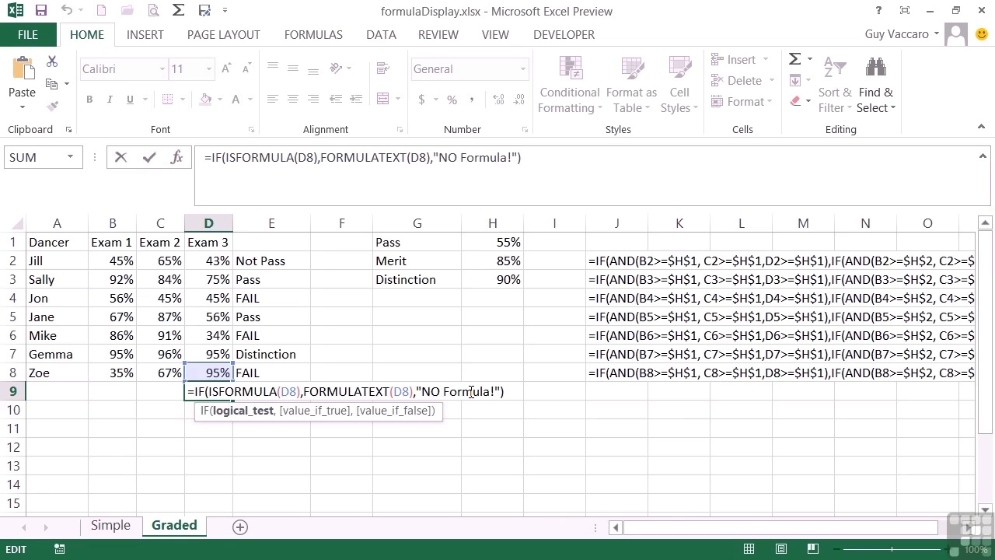
key(Return)
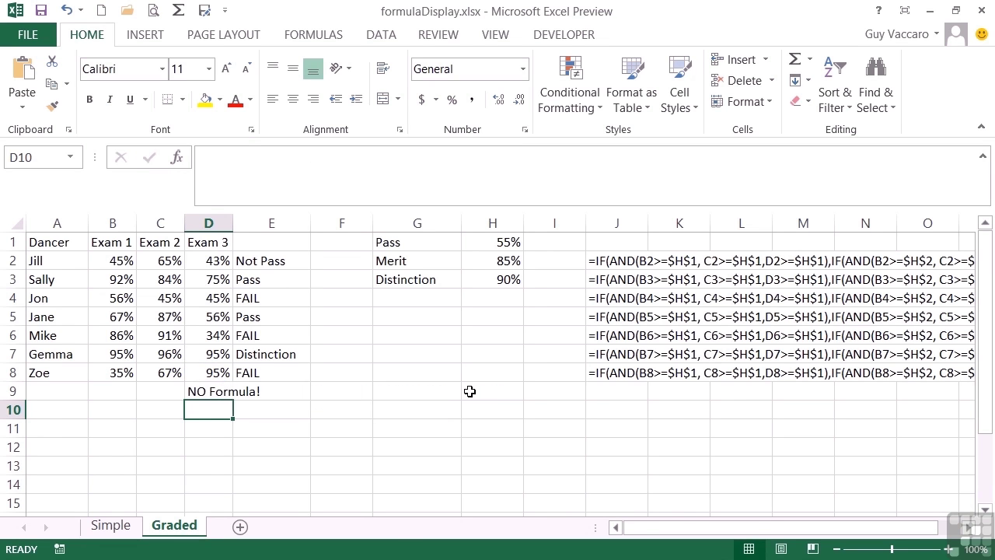